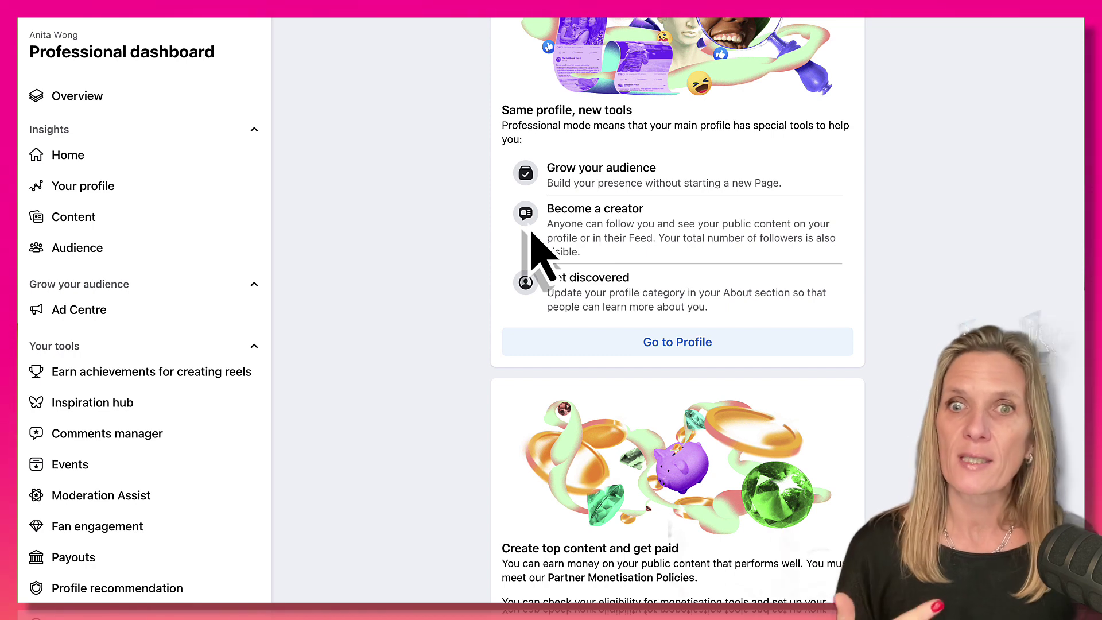
# Read through the Create top content, Friends and followers, Insights and Ads guide cards
pyautogui.scroll(-6, 531, 233)
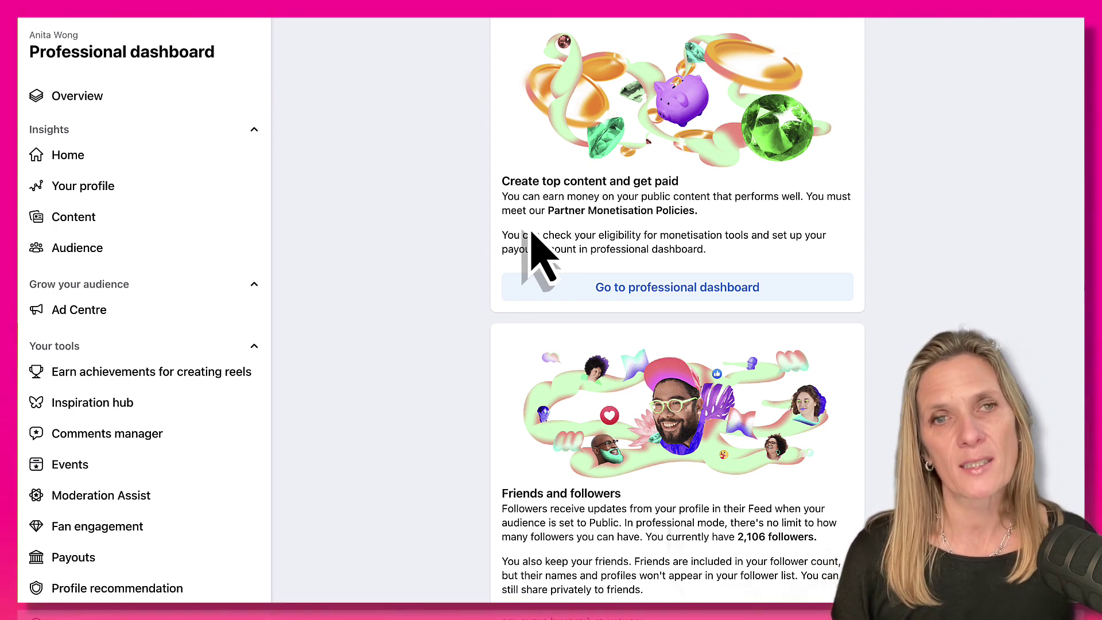
pyautogui.scroll(-5, 531, 235)
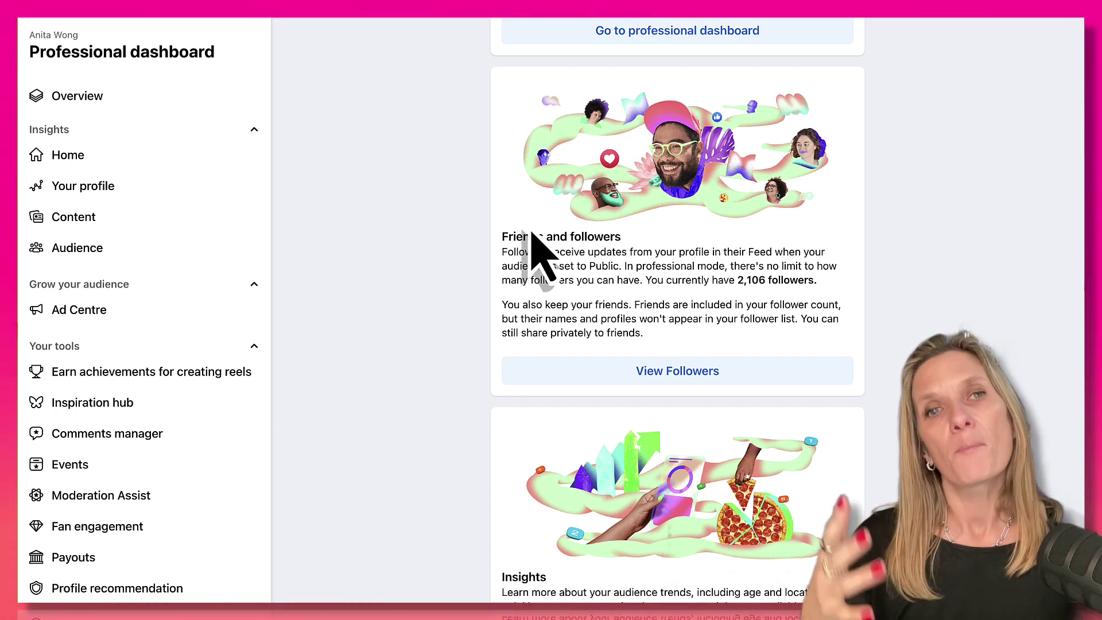
pyautogui.scroll(-5, 532, 235)
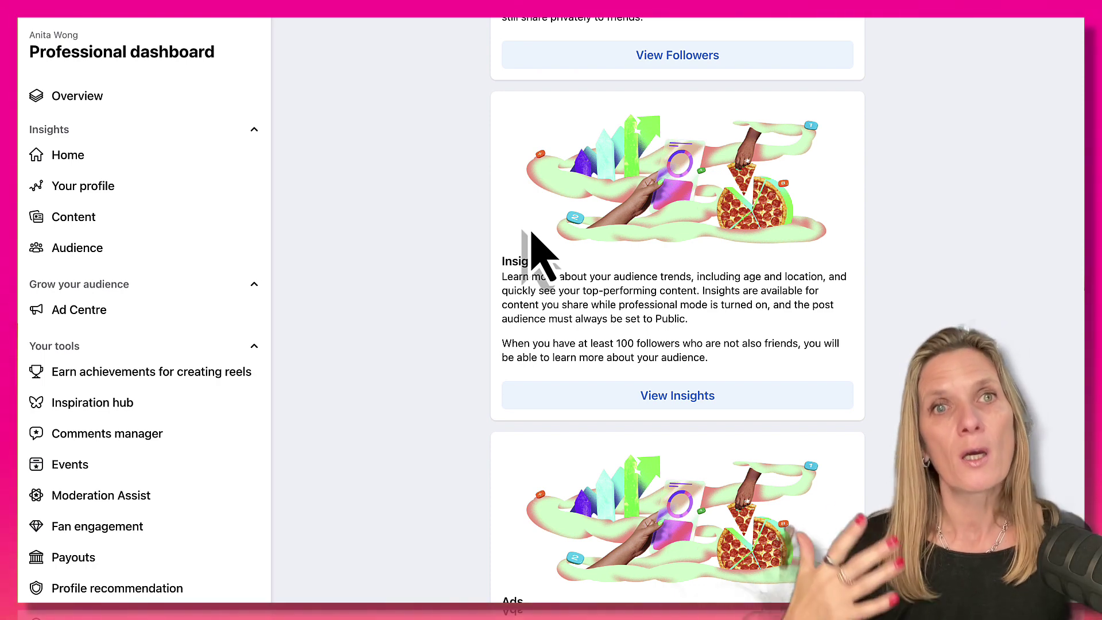
pyautogui.scroll(-2, 533, 236)
pyautogui.scroll(-5, 532, 233)
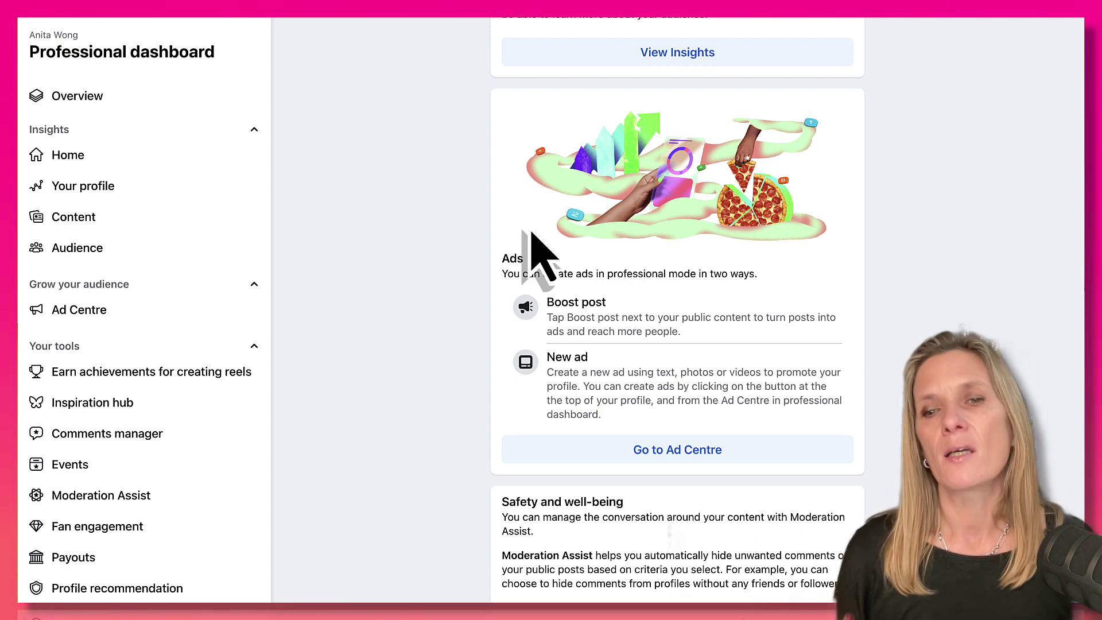
pyautogui.scroll(10, 529, 245)
pyautogui.scroll(-1, 459, 172)
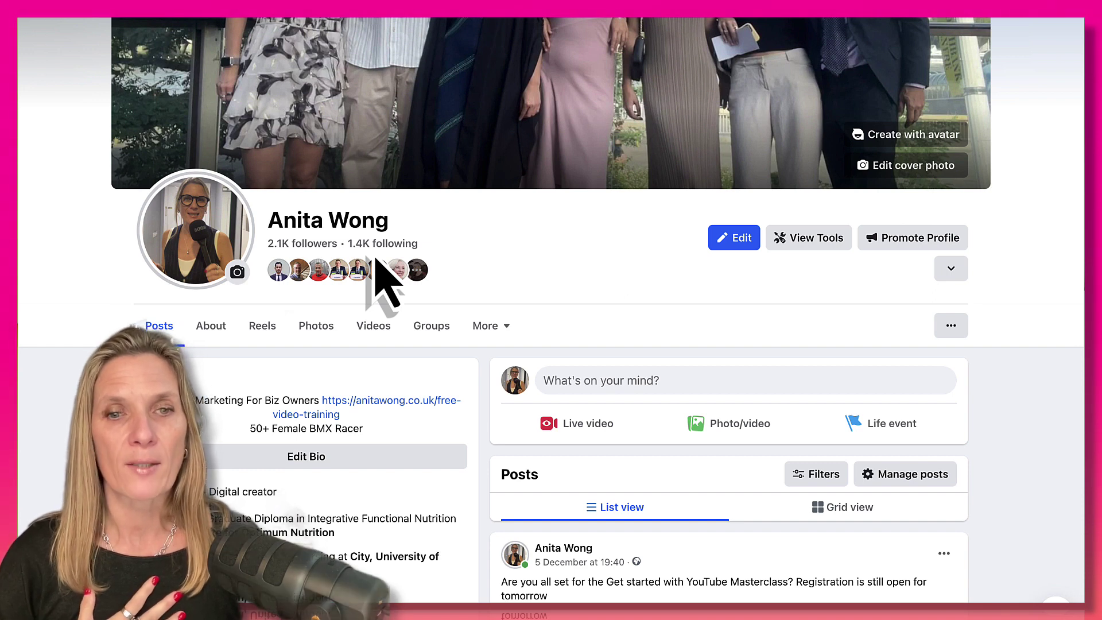
# Turn off professional mode from the profile's options menu and confirm the profile shows 1.8K friends
pyautogui.click(951, 325)
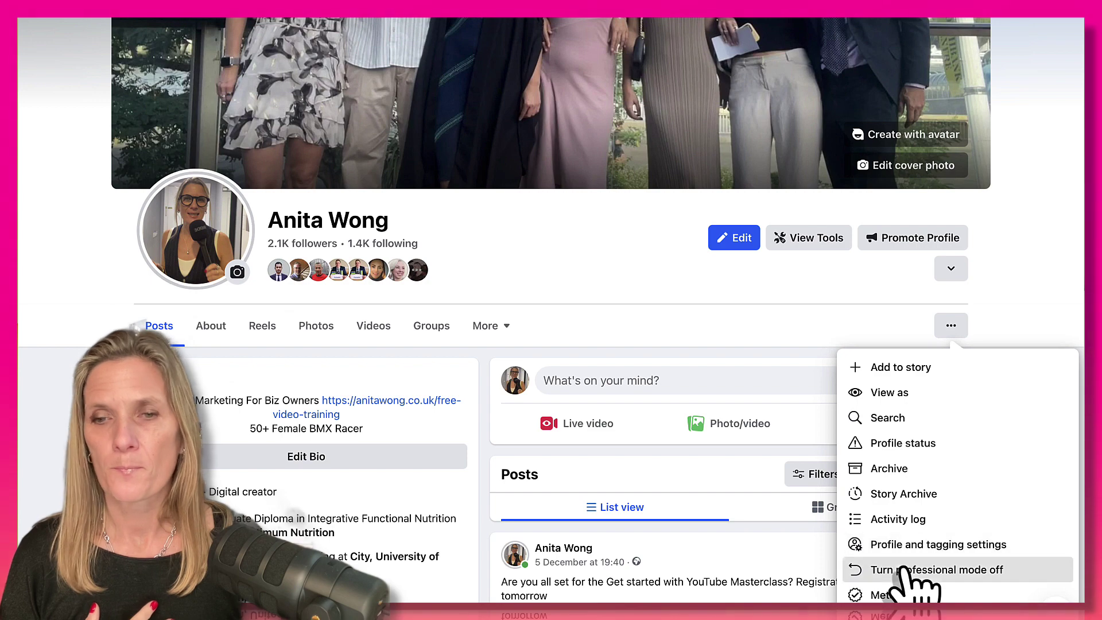
pyautogui.click(941, 570)
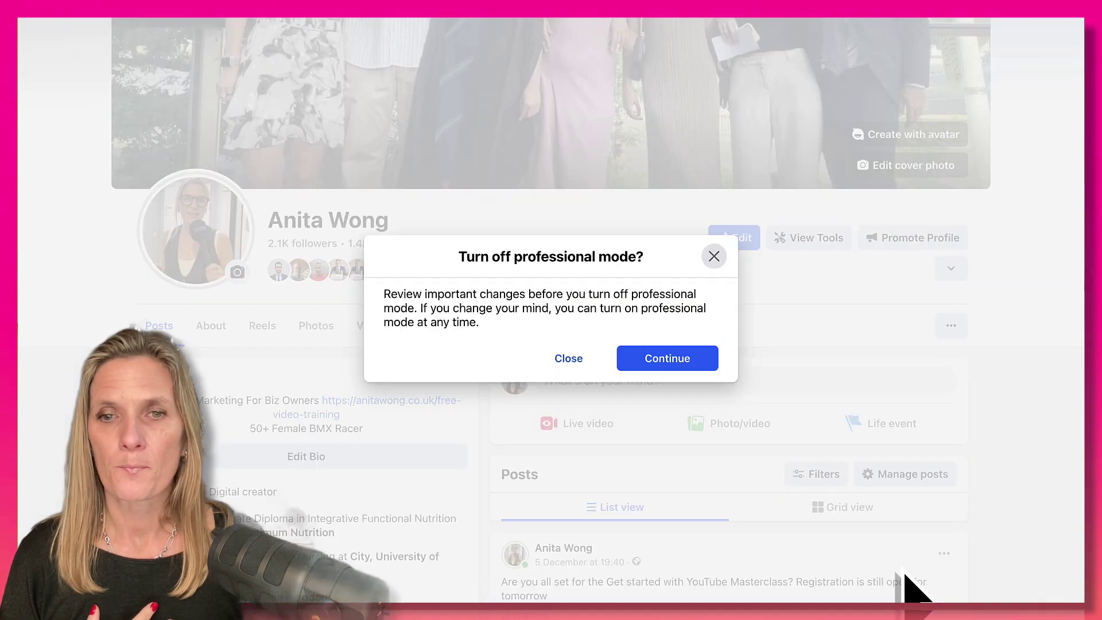
pyautogui.click(660, 362)
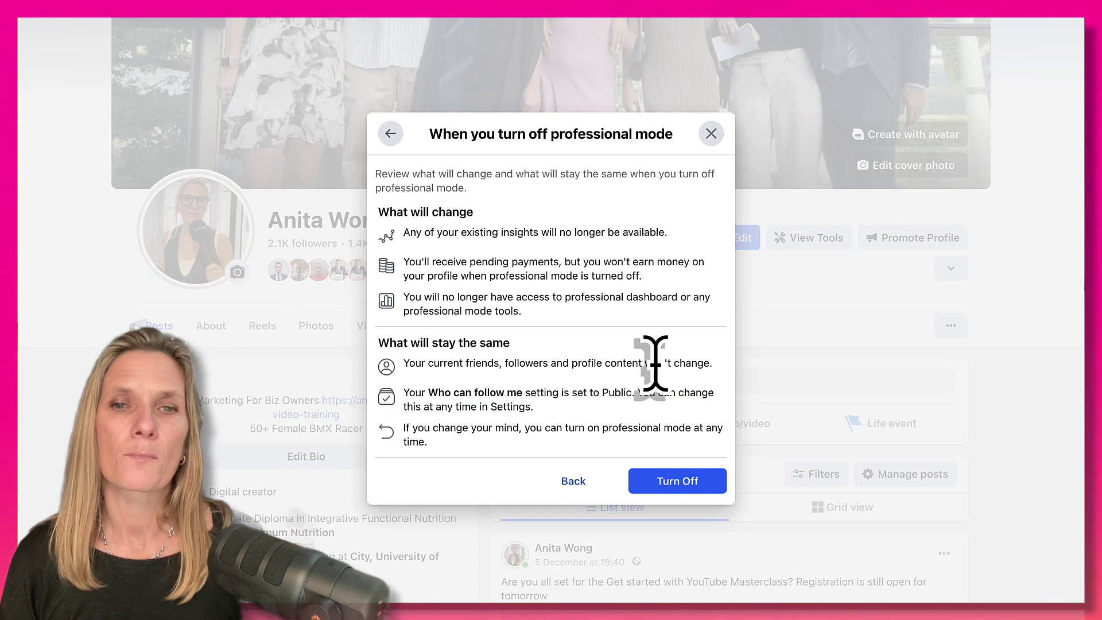
pyautogui.click(667, 482)
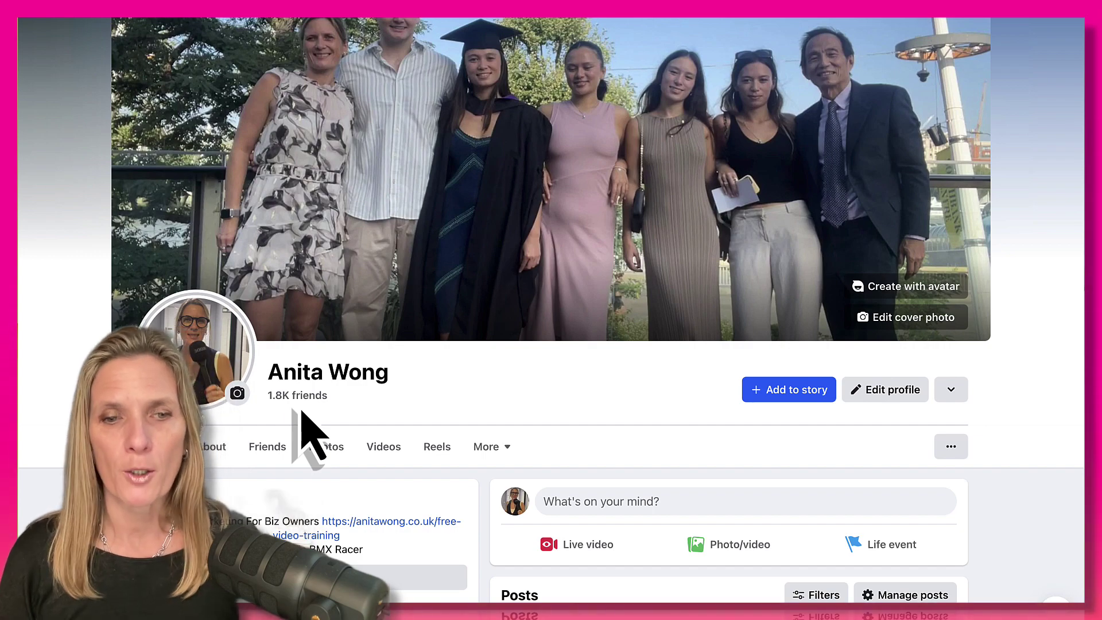
pyautogui.scroll(-5, 307, 436)
pyautogui.scroll(-10, 308, 436)
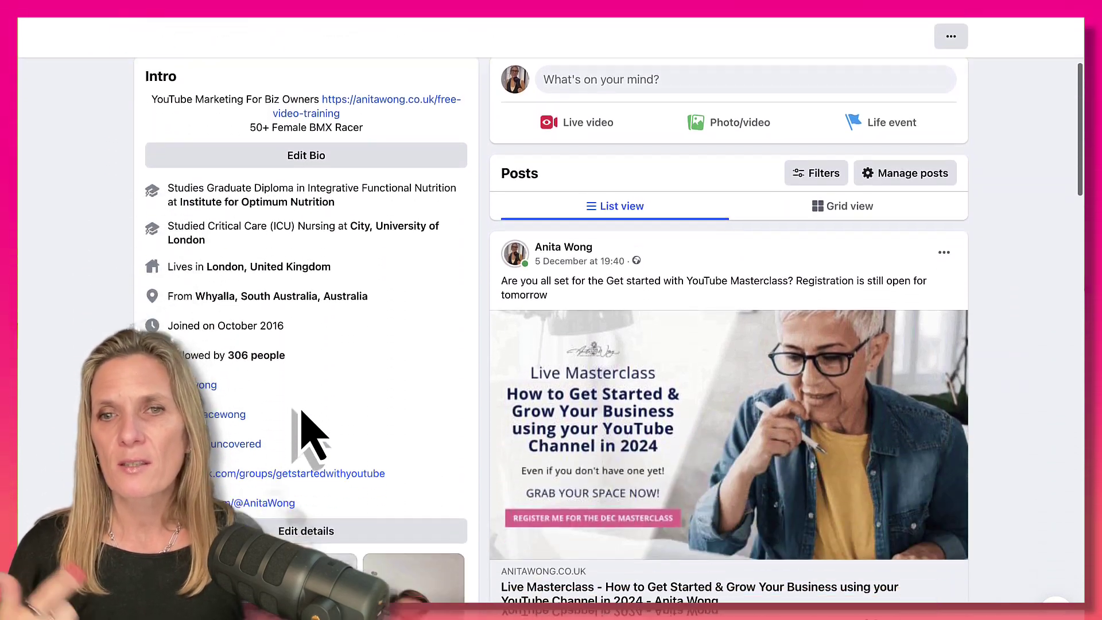
pyautogui.scroll(-5, 296, 402)
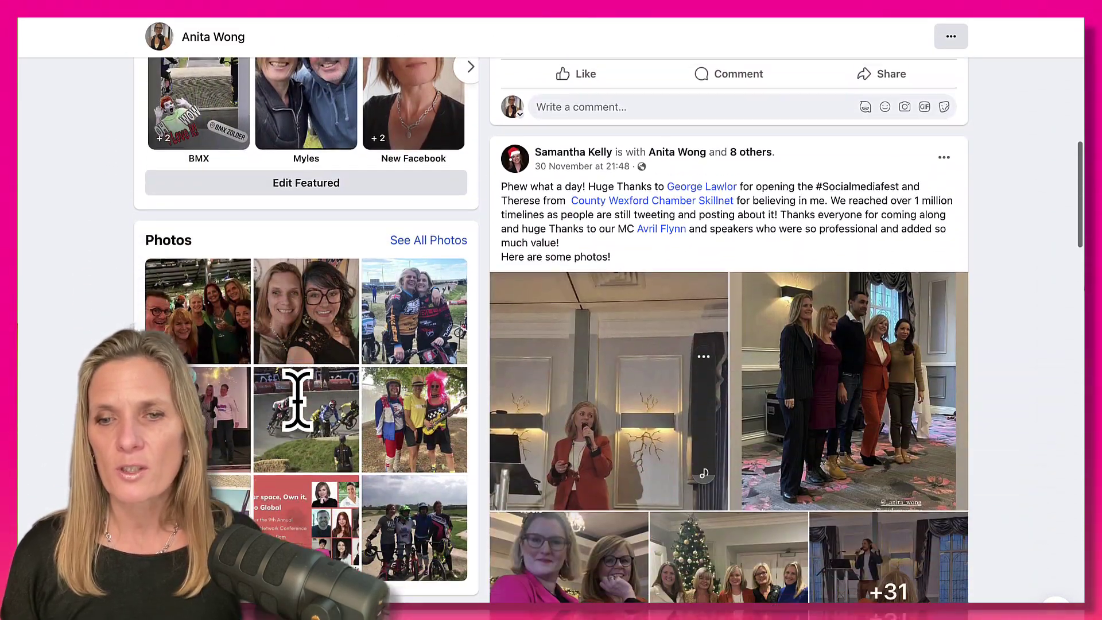
pyautogui.scroll(12, 310, 431)
pyautogui.scroll(7, 303, 412)
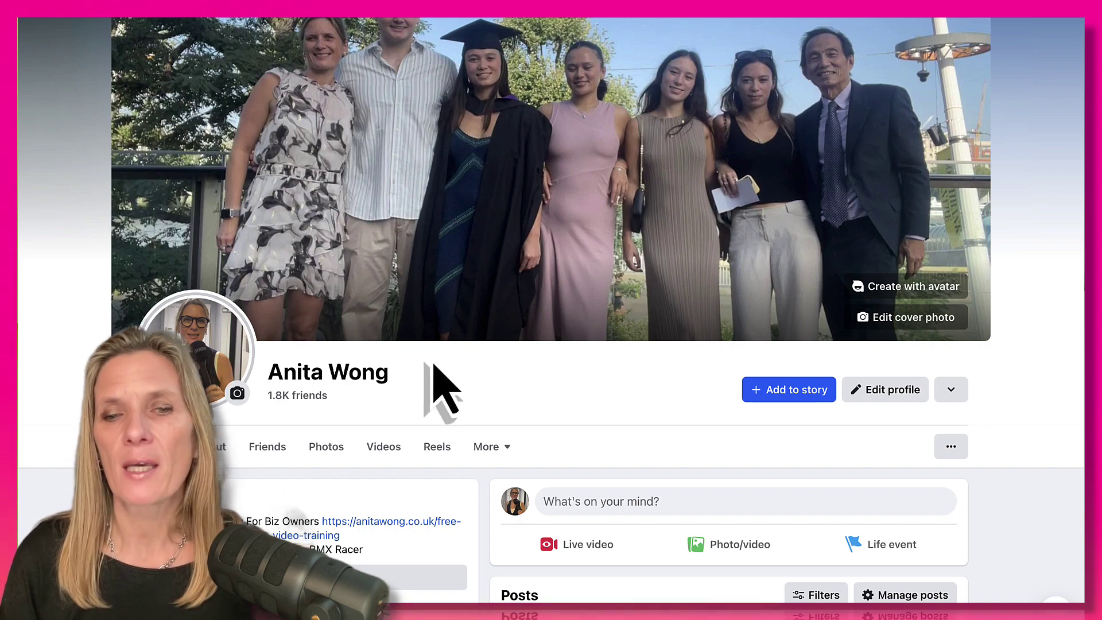
# Turn professional mode back on from the options menu and start exploring the dashboard's guide
pyautogui.click(948, 453)
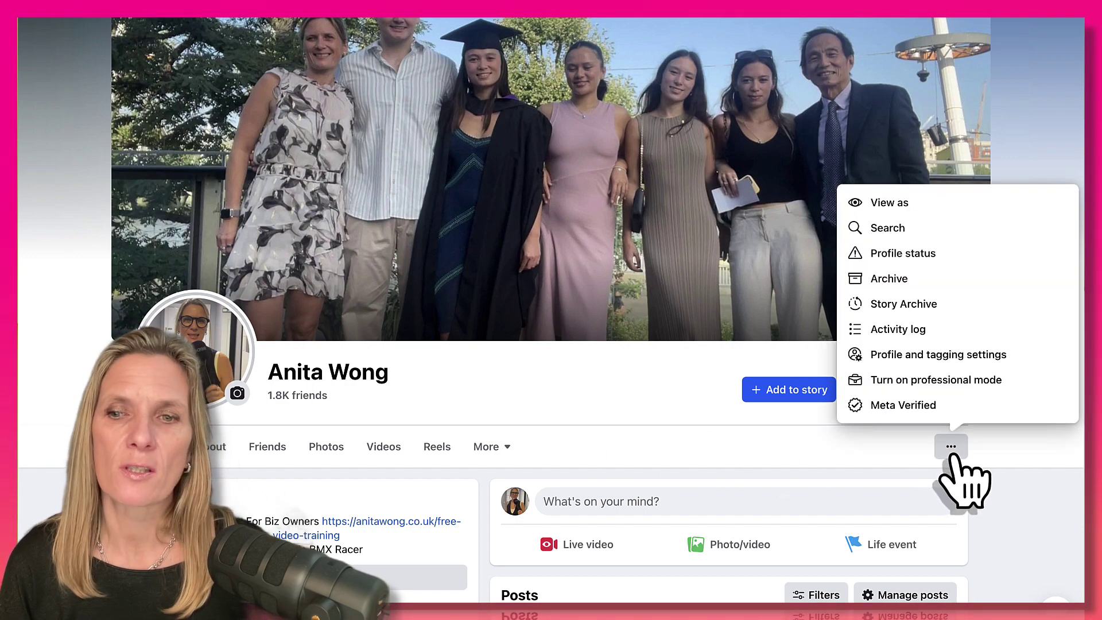
pyautogui.click(934, 385)
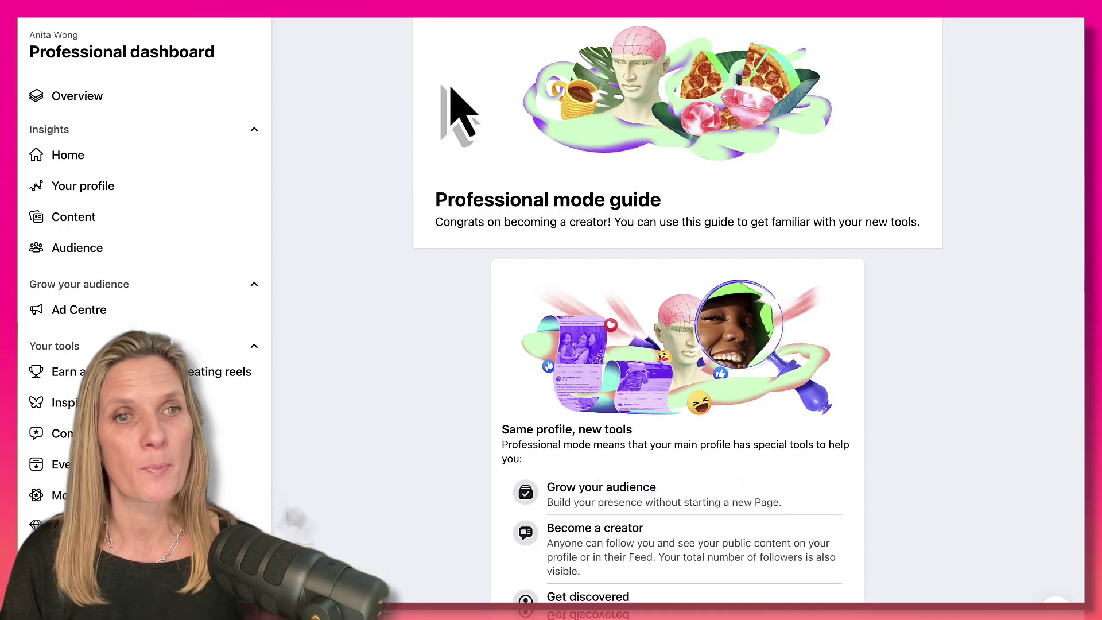
pyautogui.scroll(-20, 584, 525)
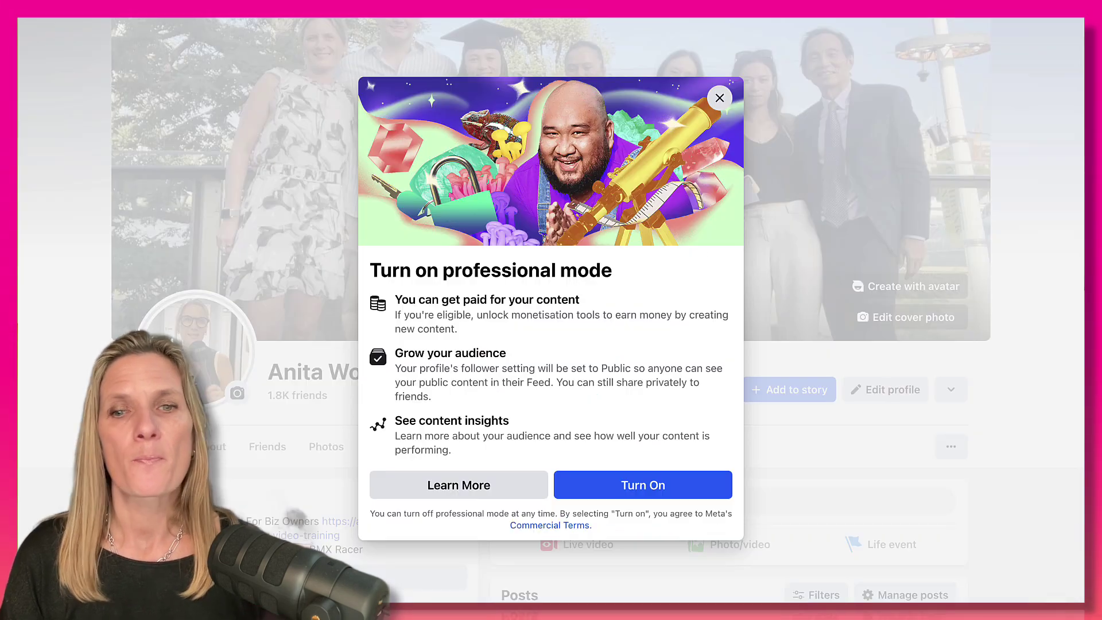
pyautogui.click(654, 488)
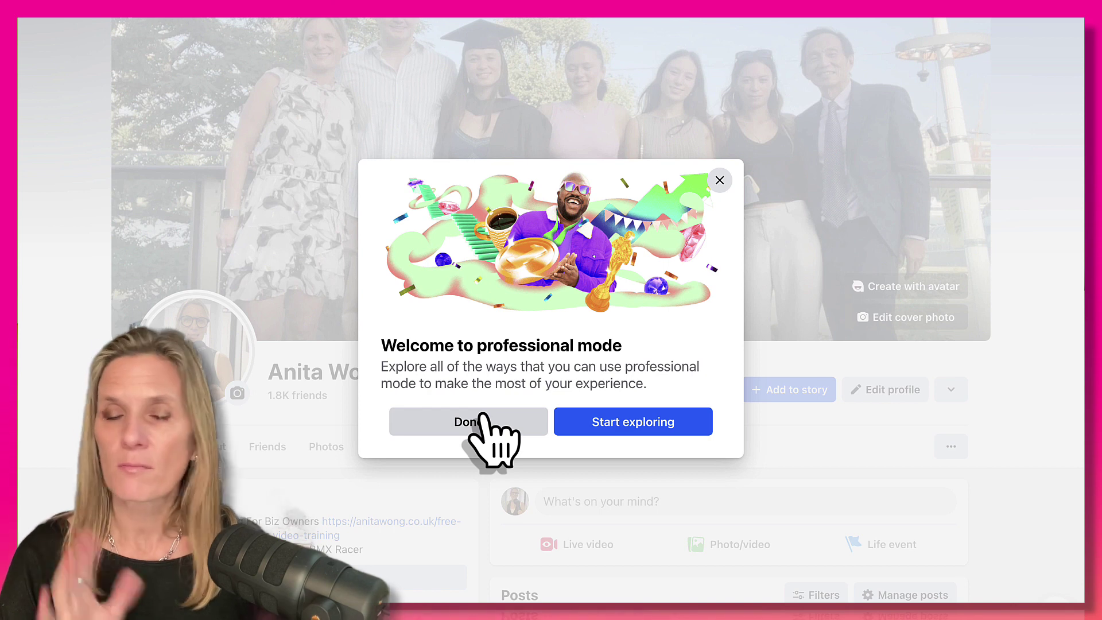
pyautogui.click(614, 425)
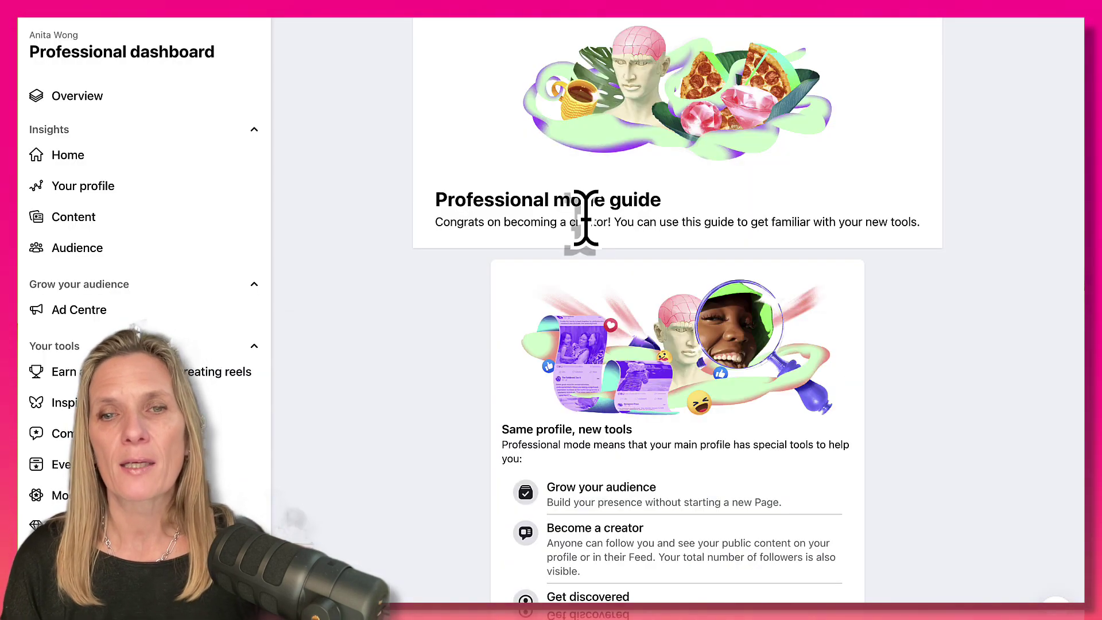
# Open the Your profile insights overview showing 5,683 post reach and 2,698 engagement over 28 days
pyautogui.scroll(-15, 586, 218)
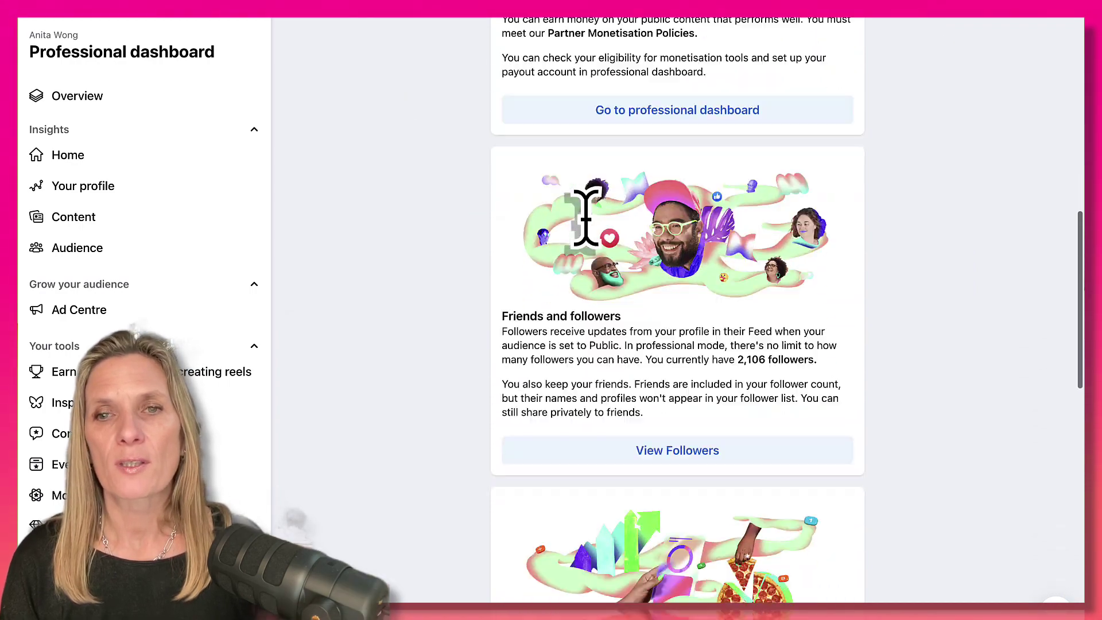
pyautogui.scroll(-15, 586, 218)
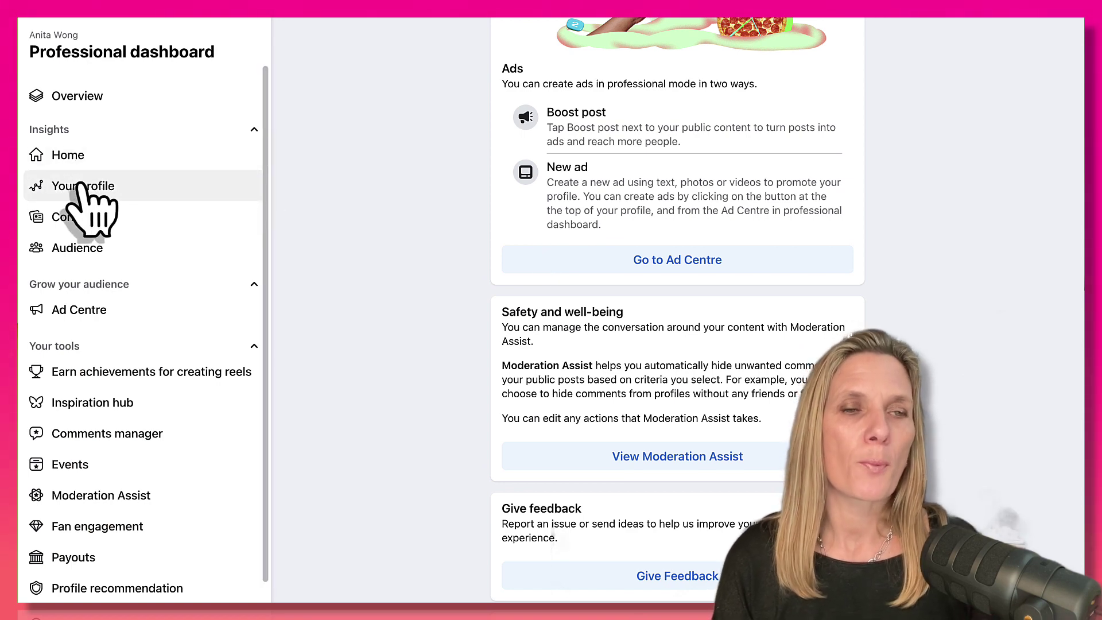
pyautogui.click(80, 185)
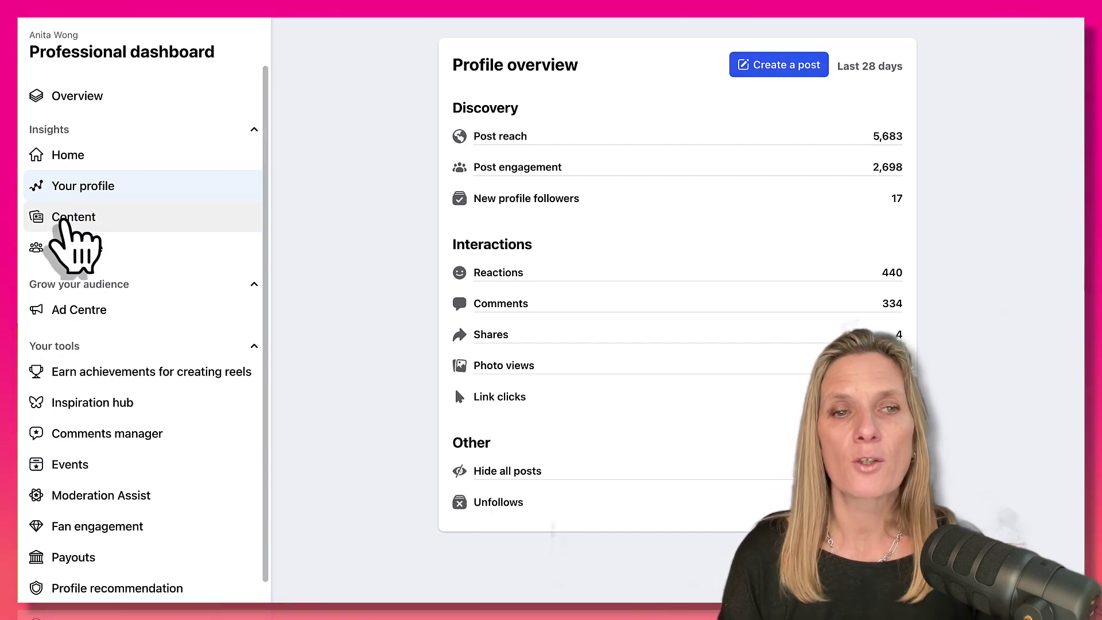
# Show the Content post list with its date range set to Last 28 Days
pyautogui.click(63, 221)
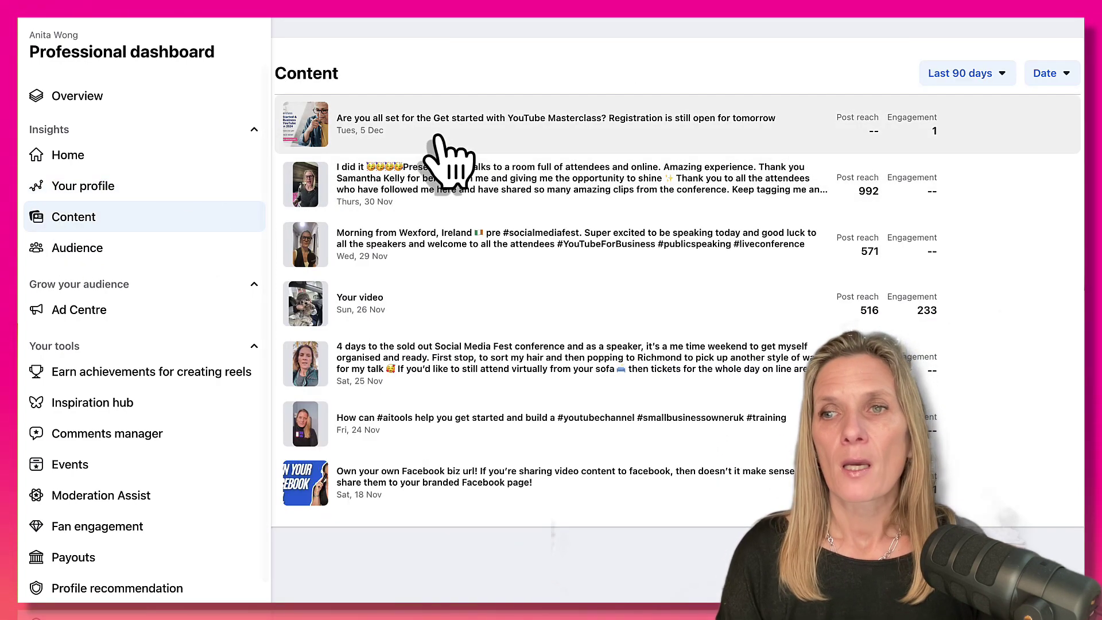
pyautogui.click(984, 73)
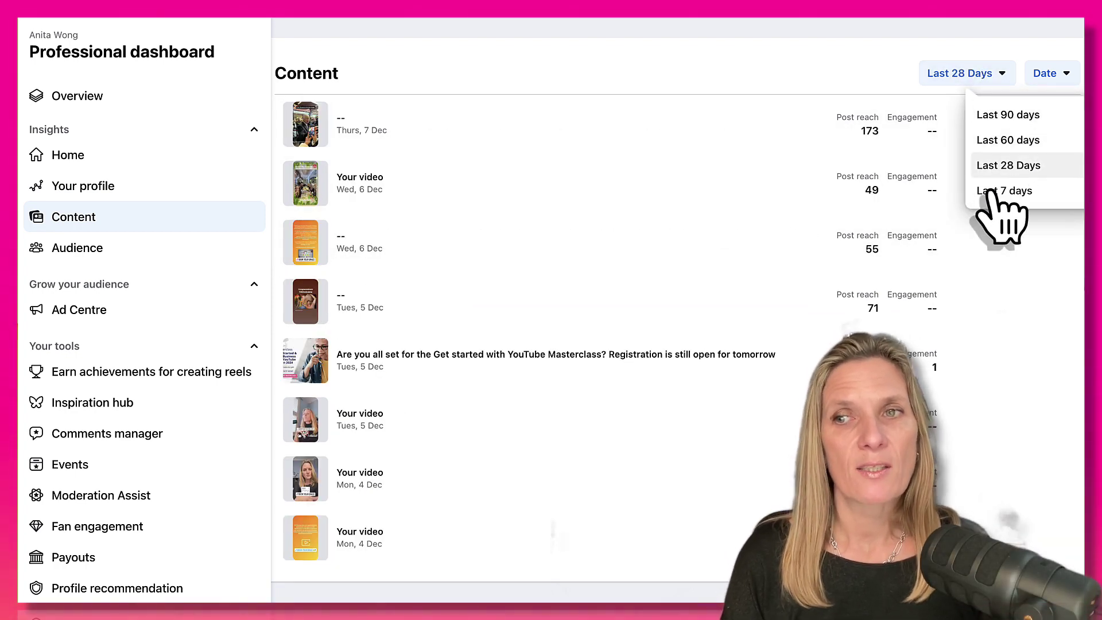
pyautogui.click(83, 253)
# View Audience insights: 42.10% men, 57.90% women, with London as top location
pyautogui.click(80, 249)
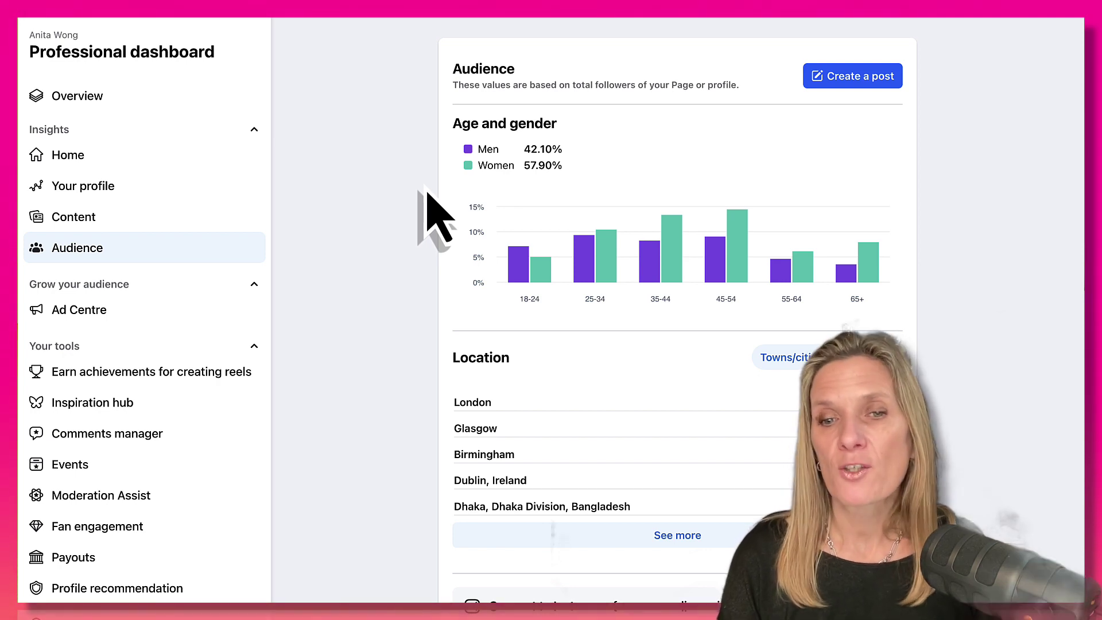
pyautogui.scroll(-3, 430, 198)
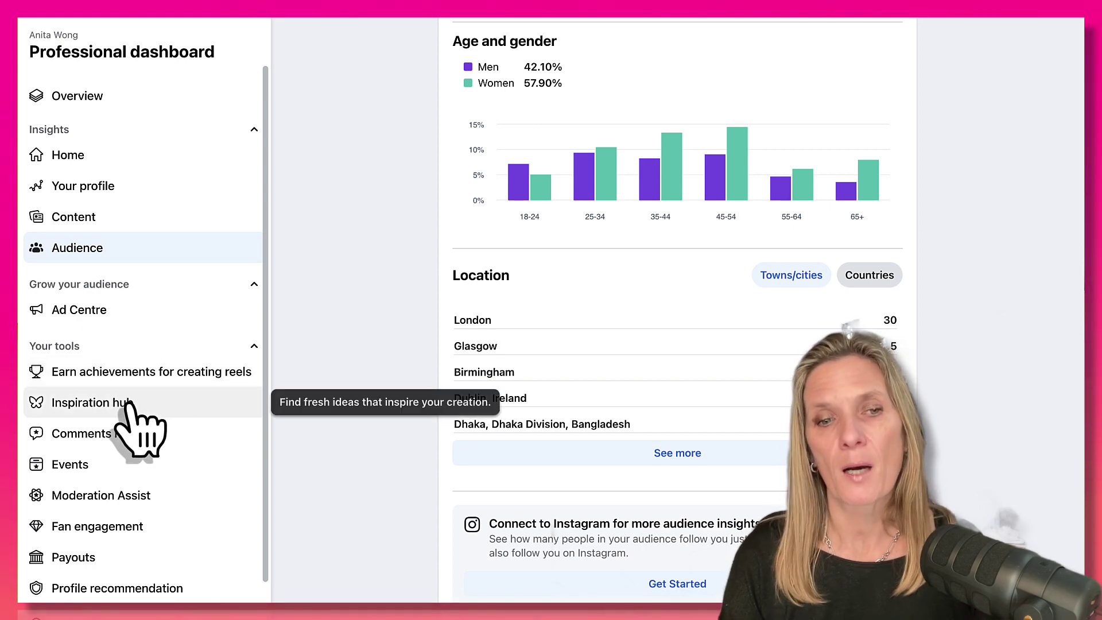
pyautogui.scroll(-1, 127, 485)
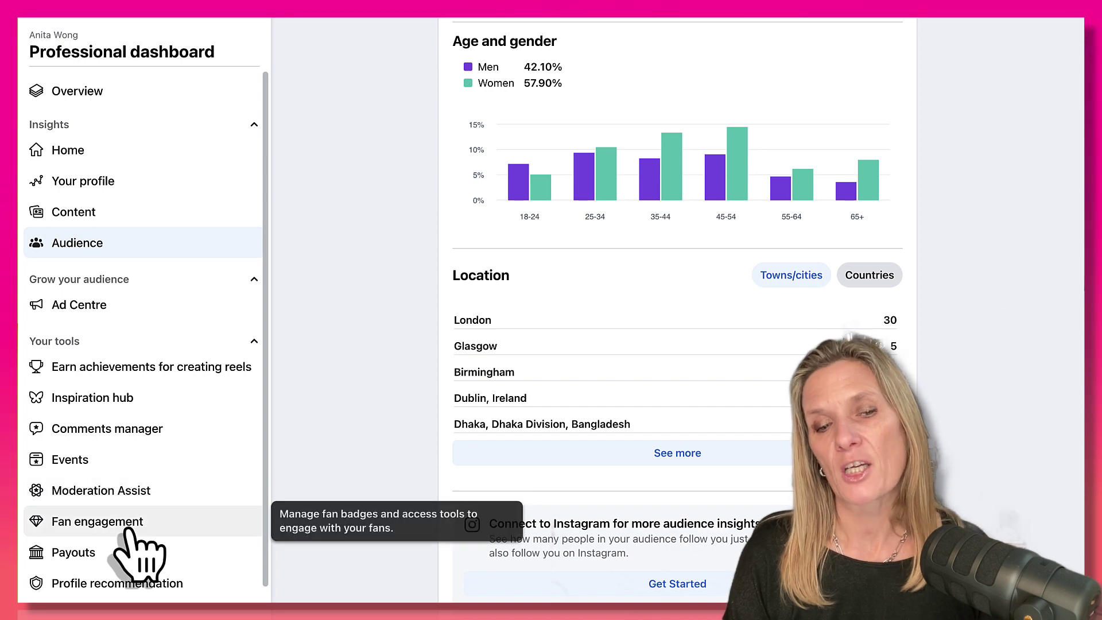
pyautogui.scroll(-2, 129, 531)
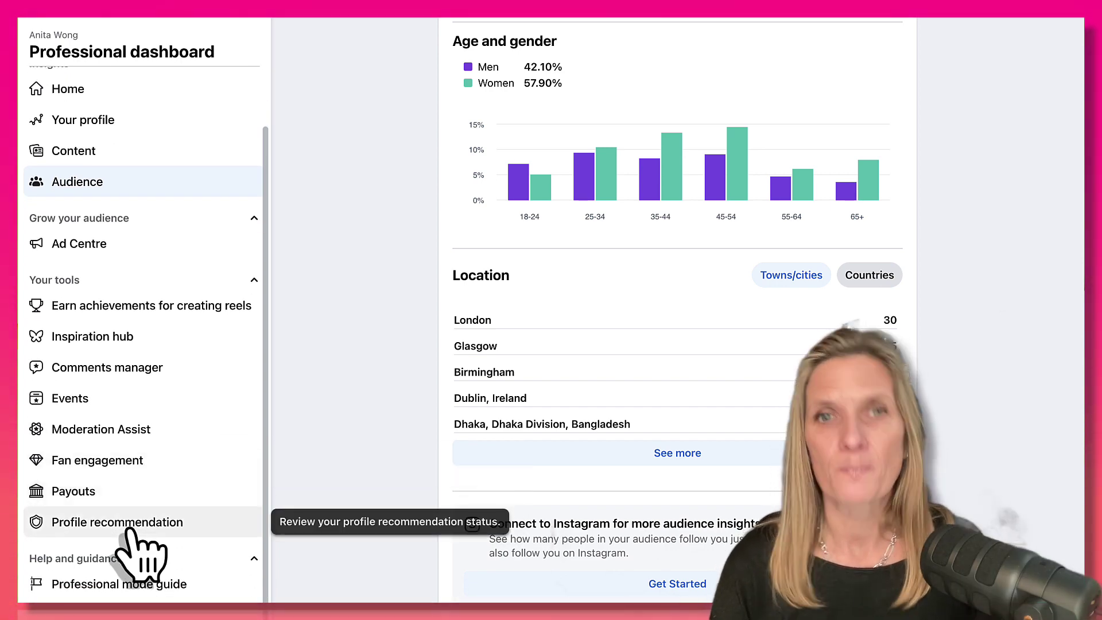
# Return to the profile page showing 2.1K followers, 1.4K following and Digital creator category
pyautogui.click(49, 38)
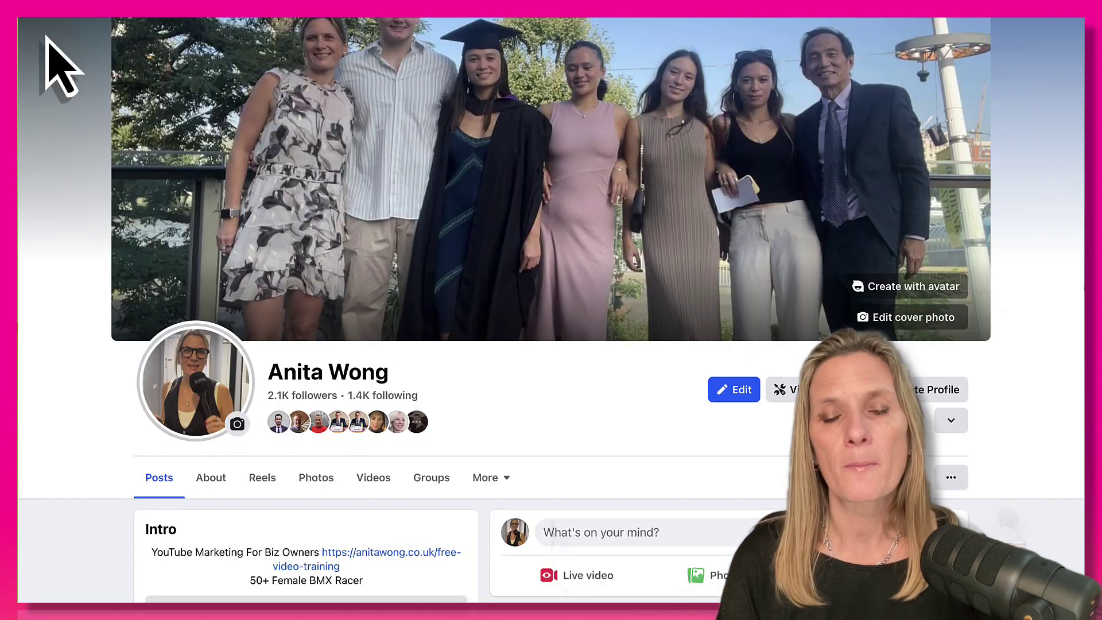
pyautogui.scroll(-5, 58, 66)
pyautogui.scroll(3, 244, 272)
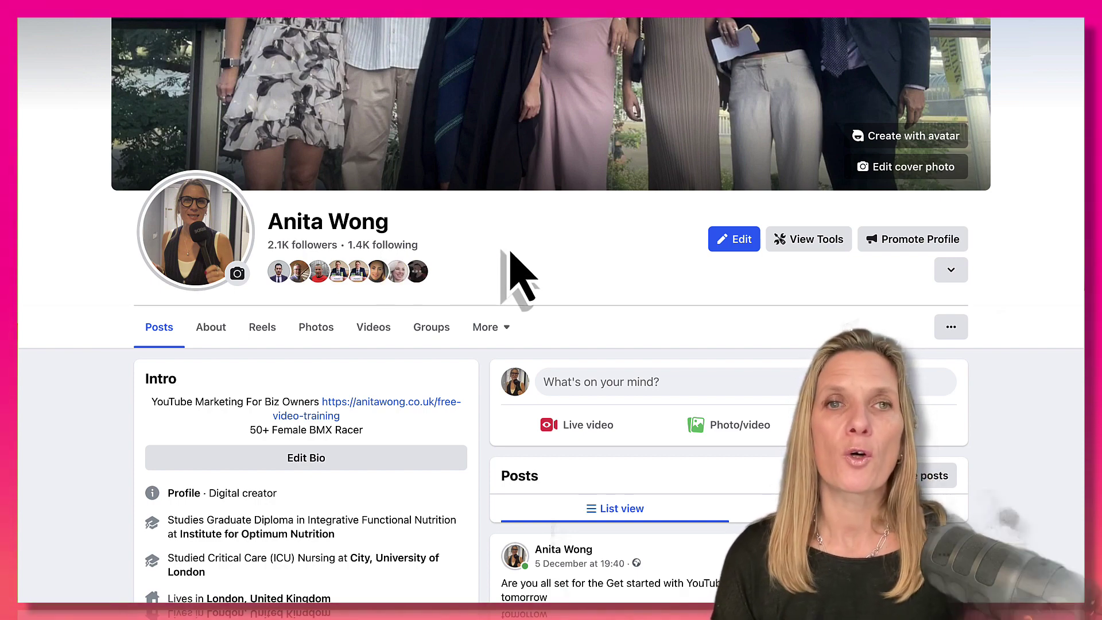
pyautogui.scroll(2, 520, 275)
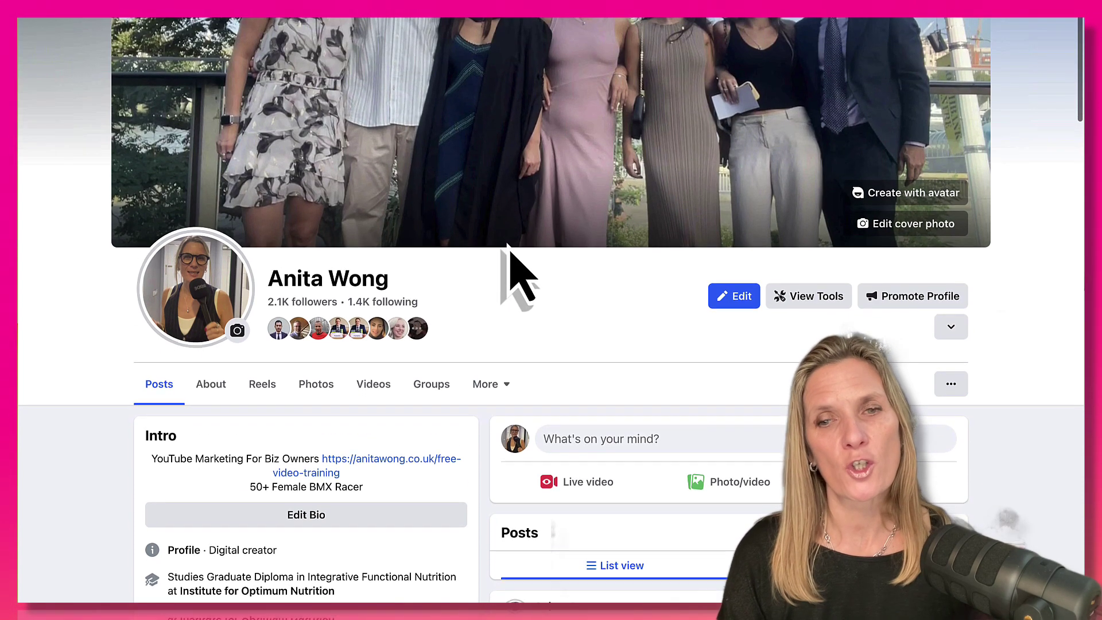